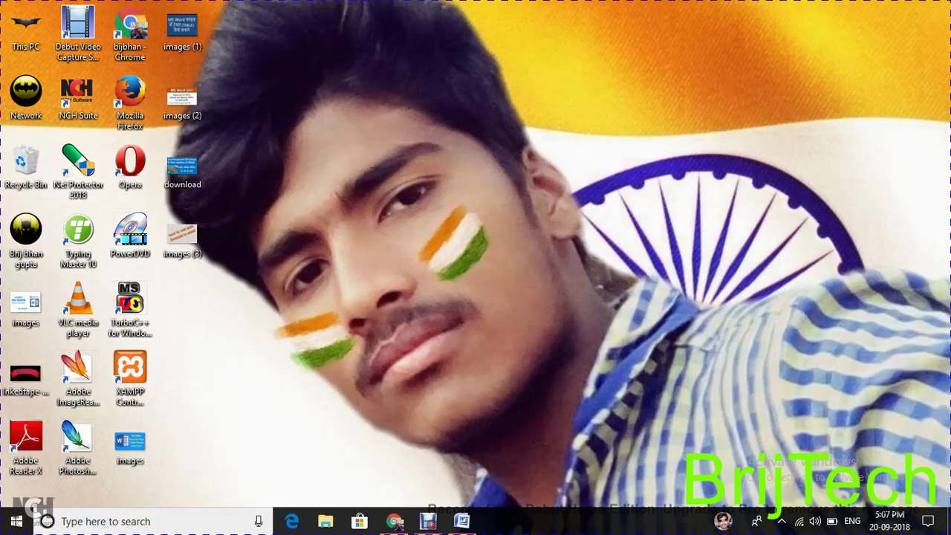
- Restore the 'me photo' document window showing the mirrored photo pair with reflections
click(461, 521)
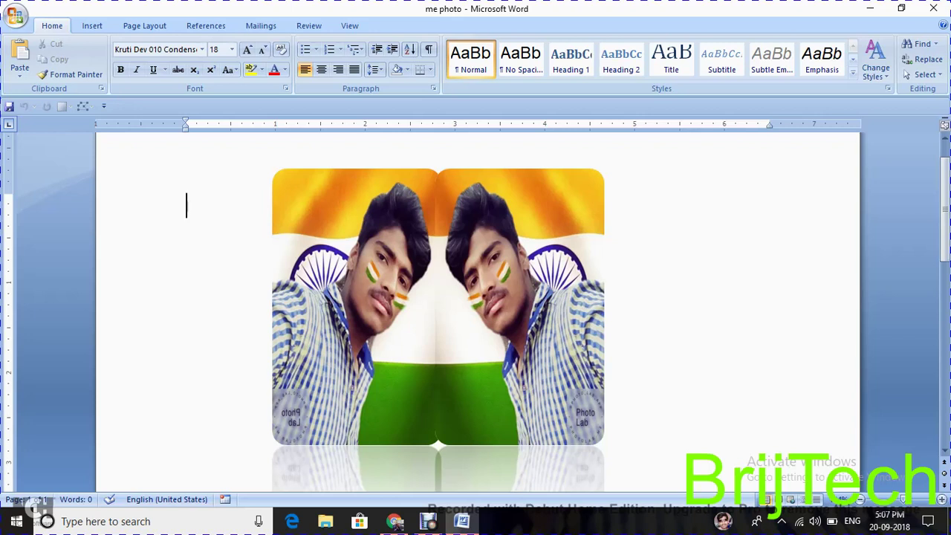
- Create a new blank document, Document2, via the Office button's New command
click(15, 14)
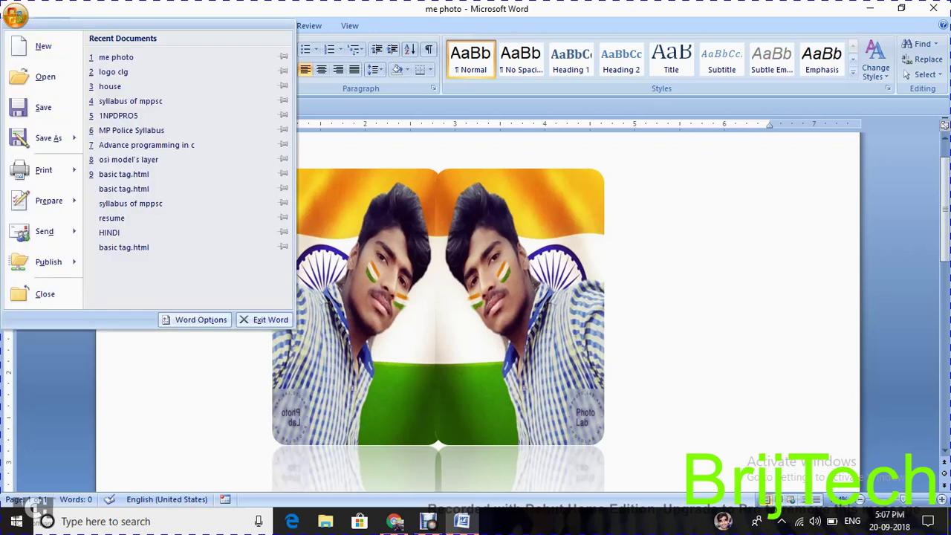
click(43, 46)
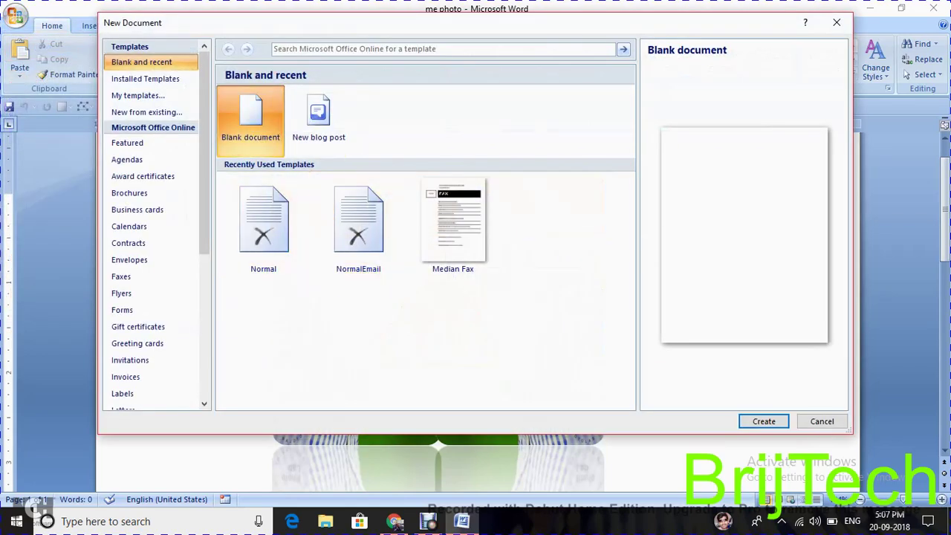
key(Return)
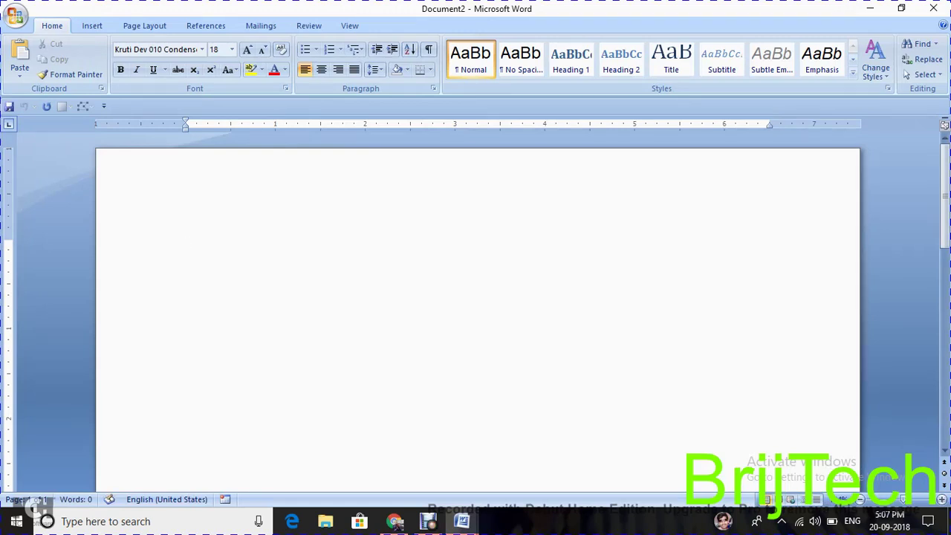
- Insert IMG_20171217_165051 from the Pictures folder into Document2
click(92, 25)
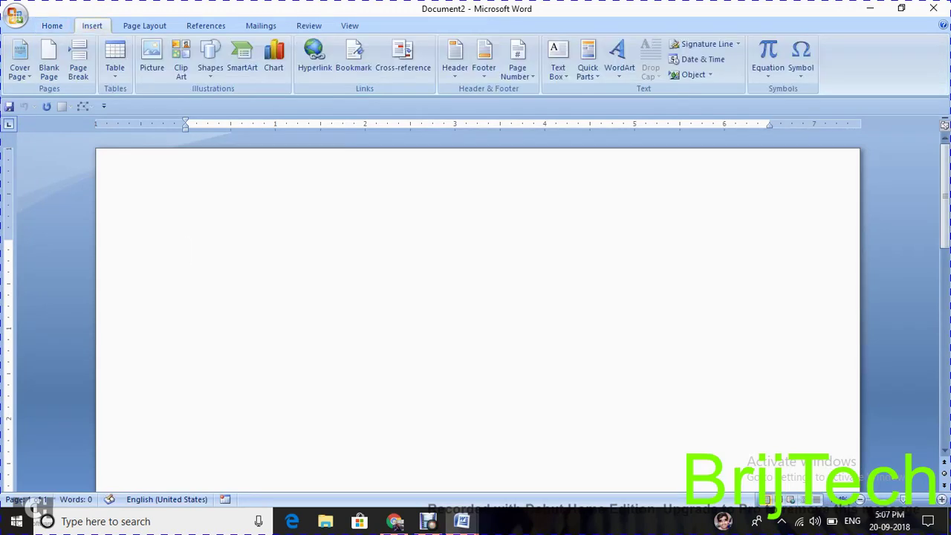
click(151, 58)
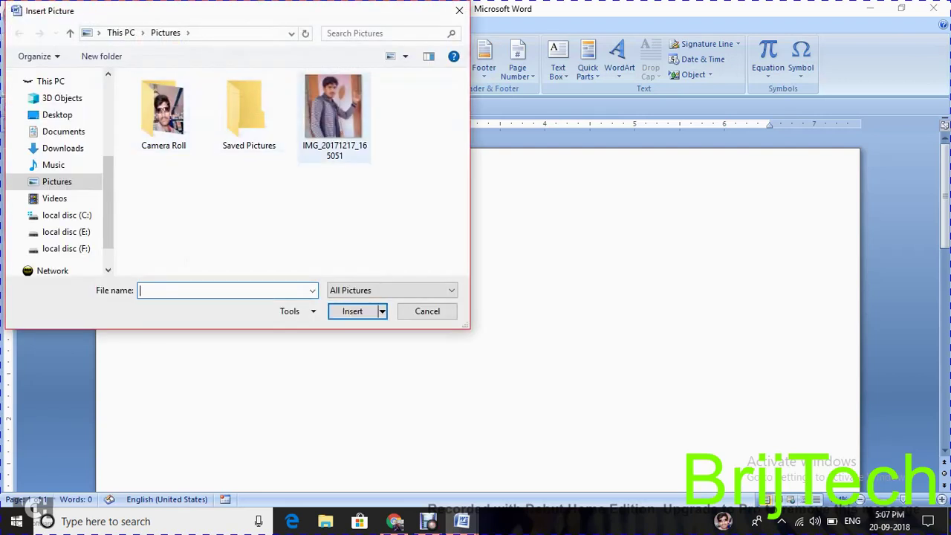
click(332, 112)
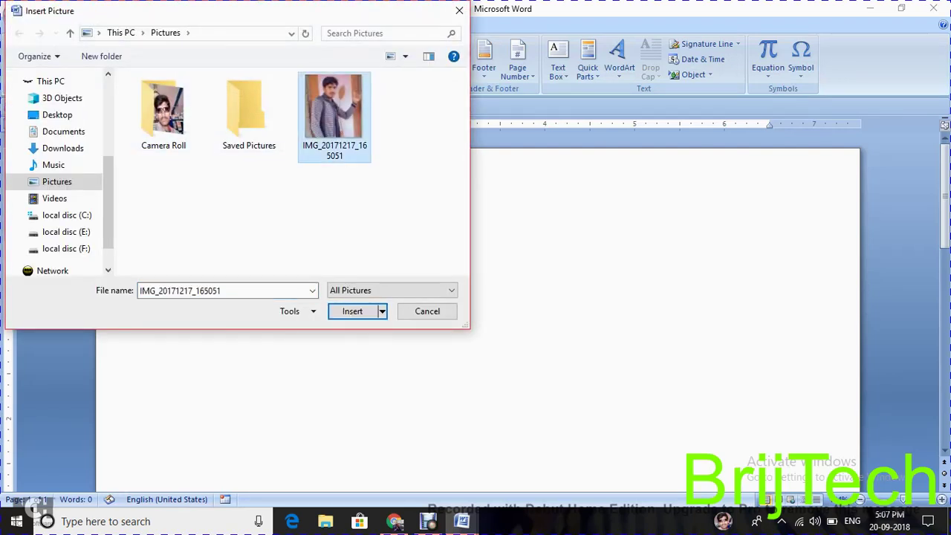
key(Return)
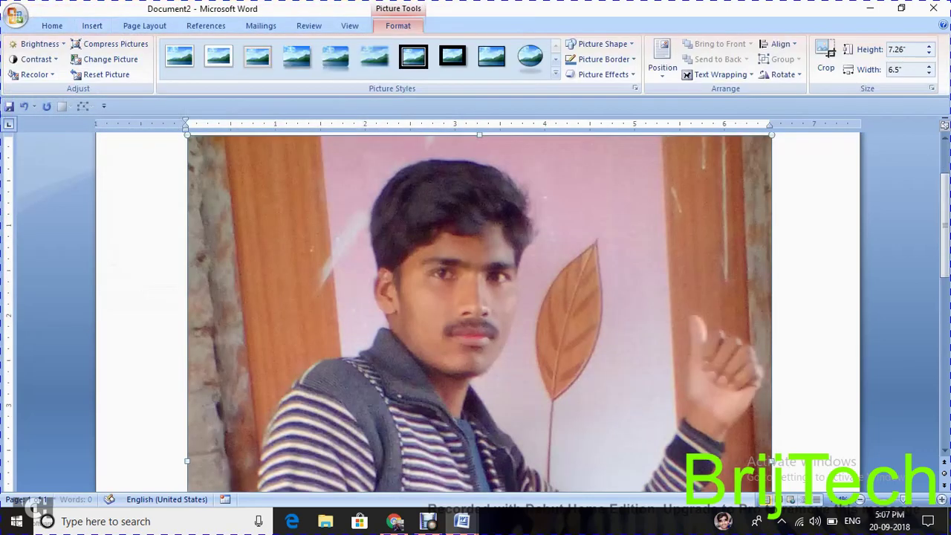
- Resize the photo with its corner handles to about 2.26" tall by 2.02" wide
scroll(479, 312, down, 5)
scroll(479, 312, down, 5)
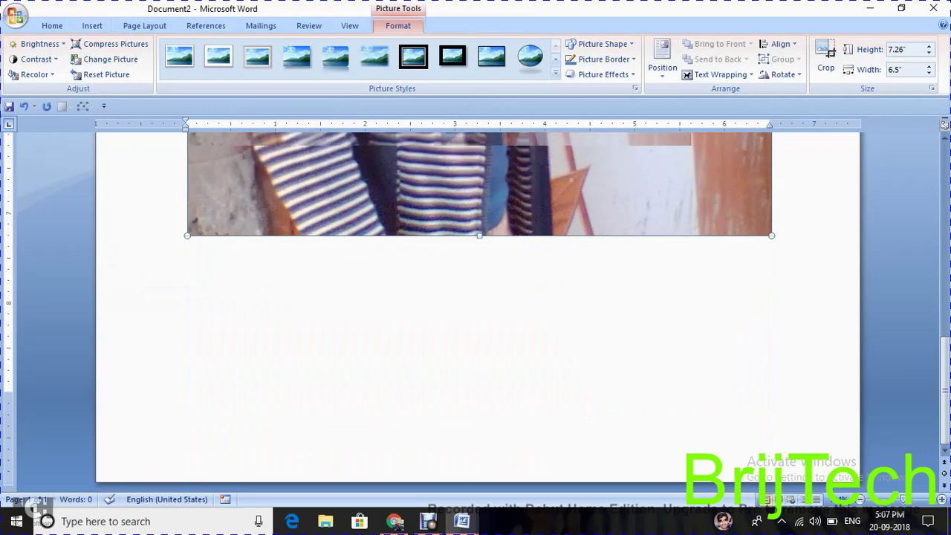
drag(771, 236, 653, 133)
scroll(476, 312, up, 5)
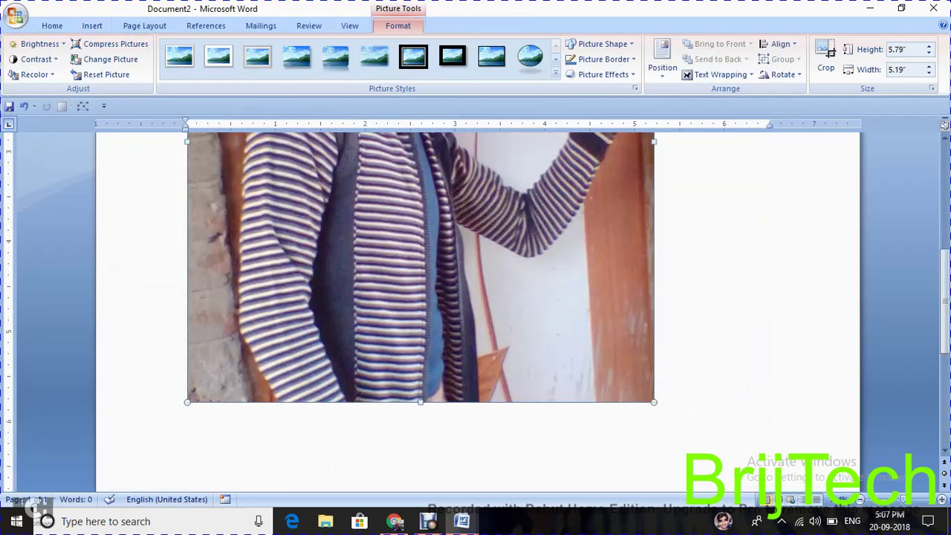
scroll(476, 311, up, 5)
scroll(476, 312, up, 5)
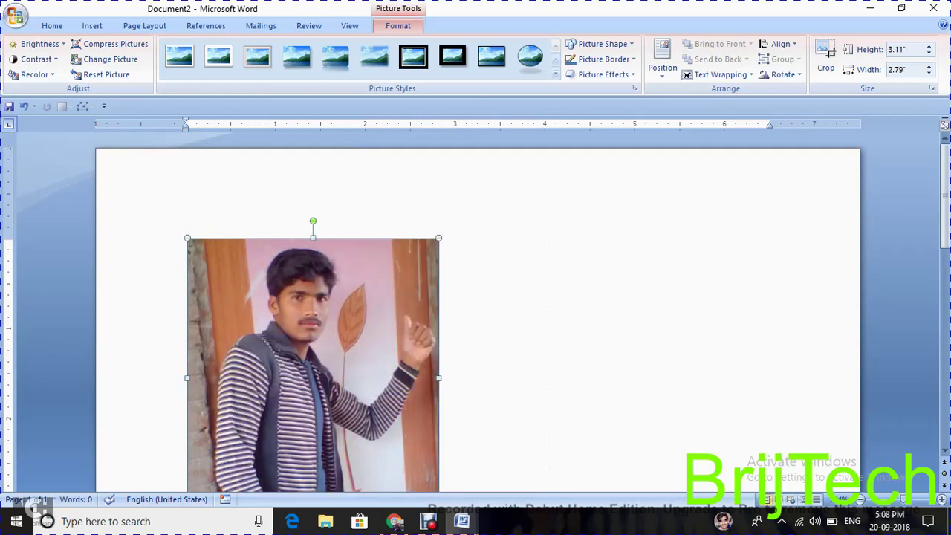
key(F2)
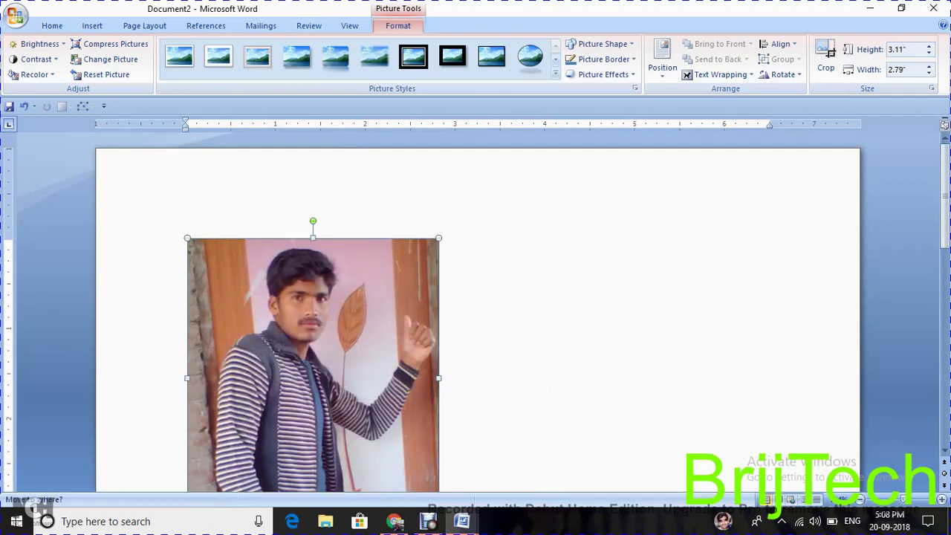
key(Escape)
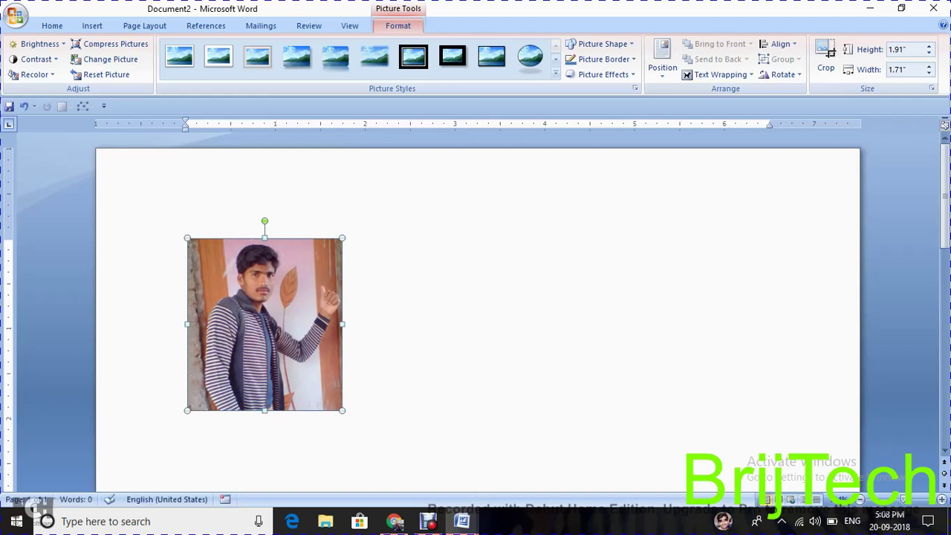
drag(342, 409, 369, 440)
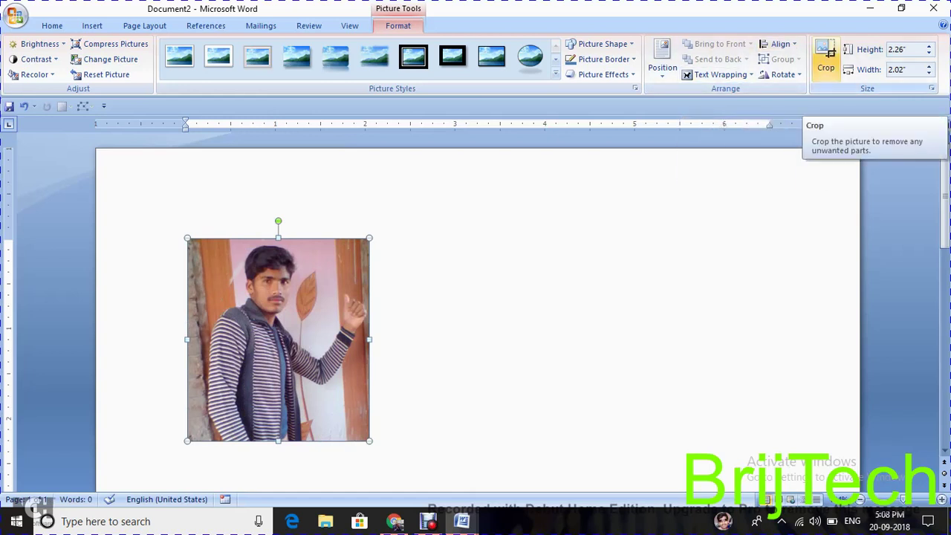
- Crop slivers off the photo's right, bottom and left edges, leaving it 2.17" by 1.83"
click(825, 58)
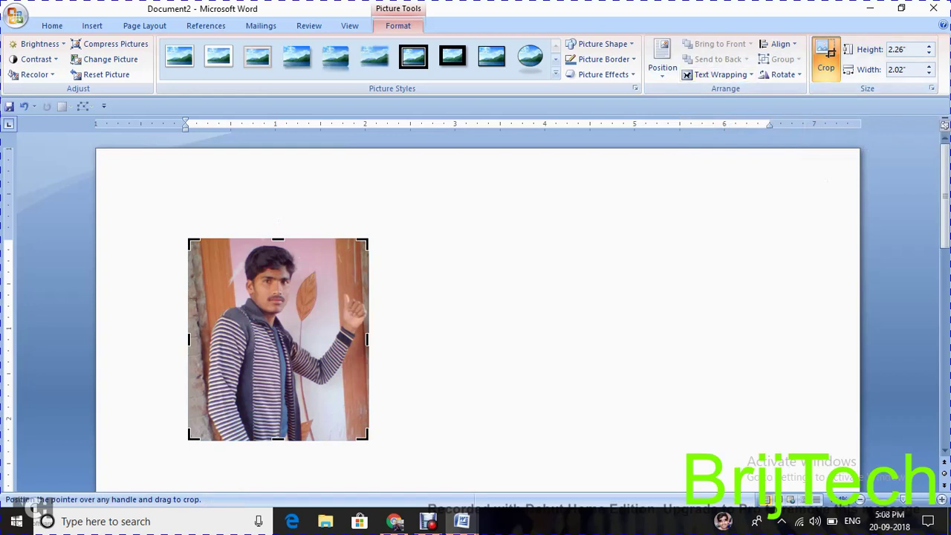
drag(367, 339, 368, 340)
drag(278, 440, 277, 437)
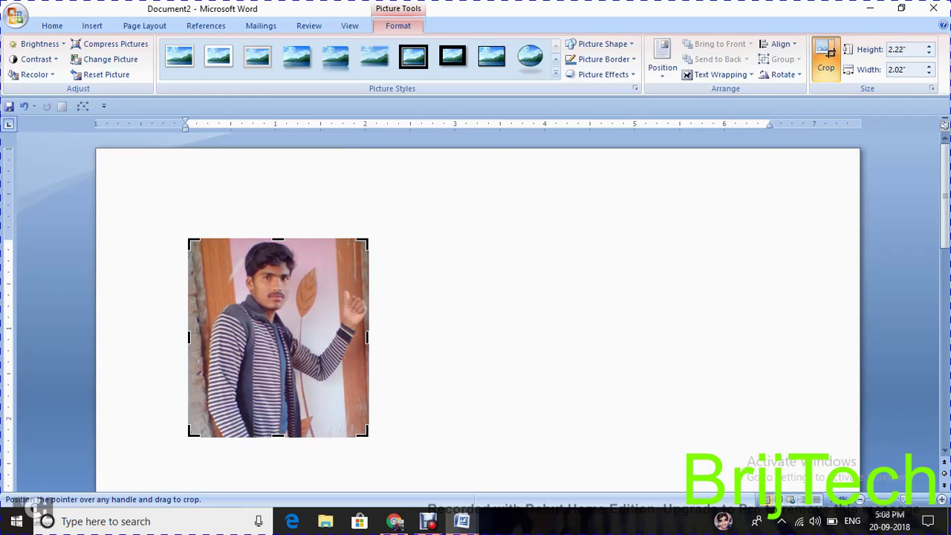
drag(190, 337, 202, 337)
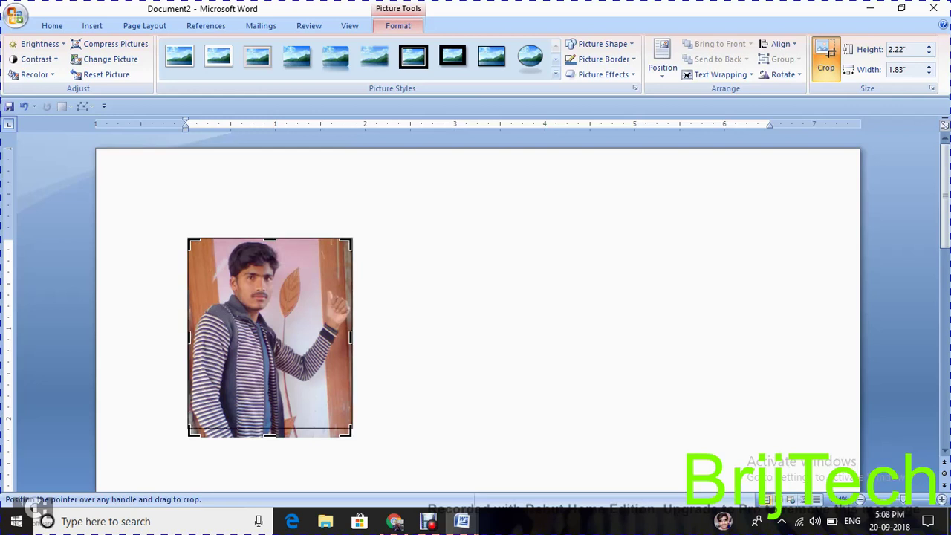
drag(269, 432, 269, 431)
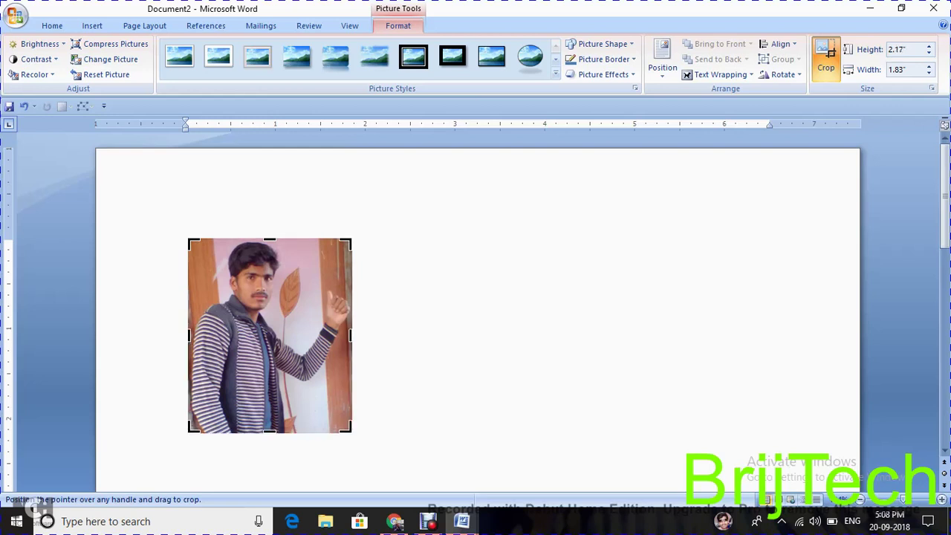
click(353, 424)
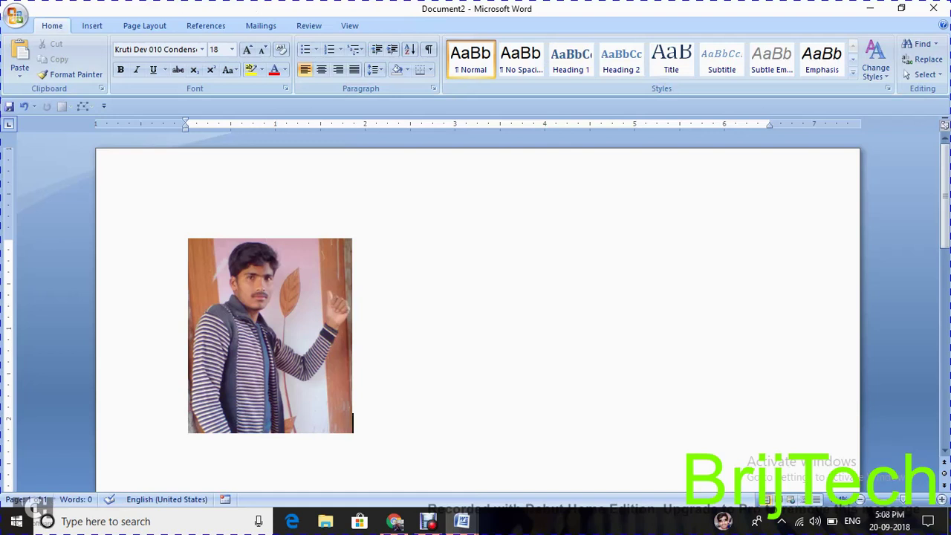
- Position the photo top centre with text wrapping so it floats
click(269, 335)
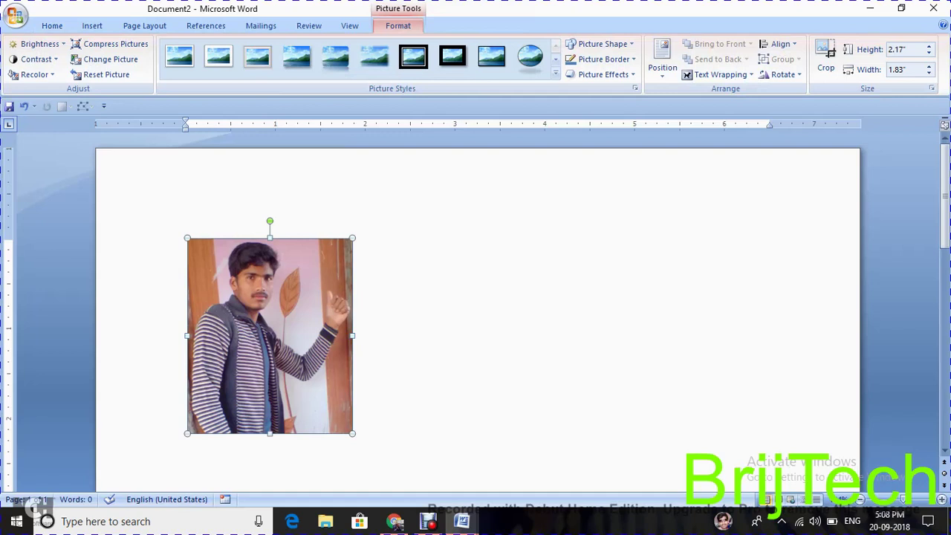
click(662, 60)
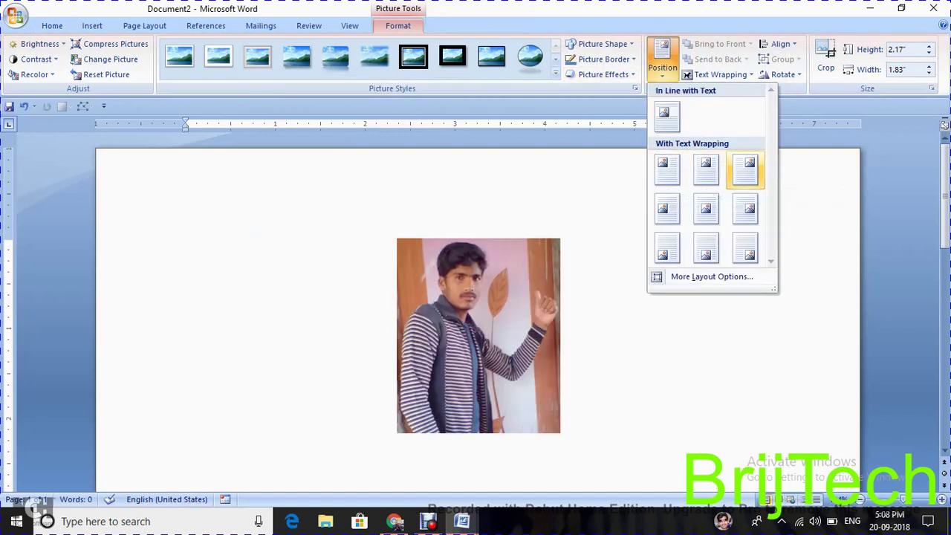
click(705, 169)
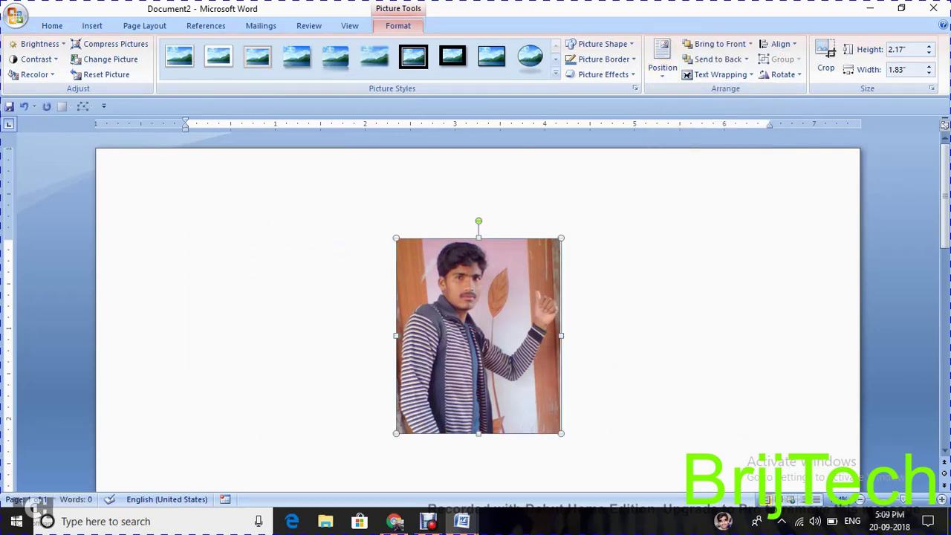
- Move the photo left of the page centre and drag out a duplicate beside it
drag(478, 336, 364, 331)
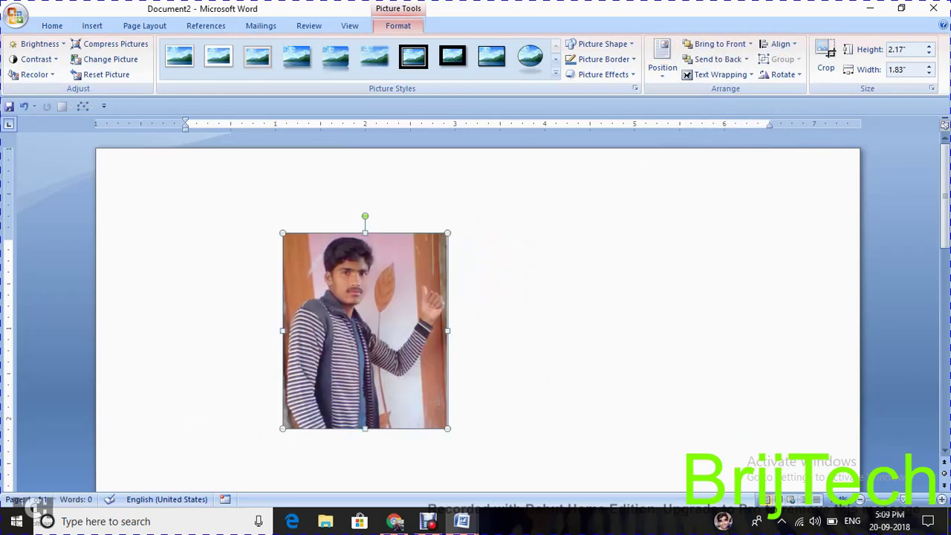
mouse_move(365, 330)
mouse_down()
mouse_move(658, 336)
mouse_move(362, 325)
mouse_up()
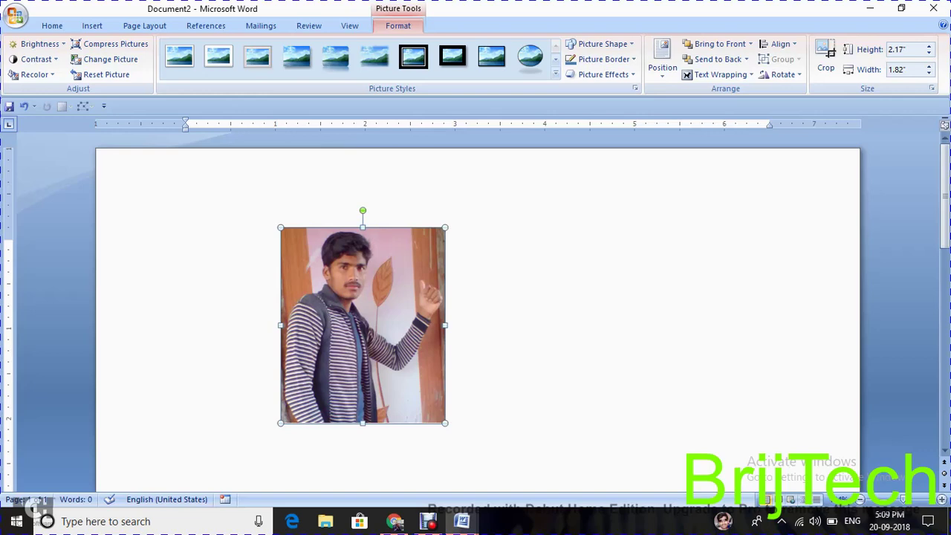
mouse_move(362, 324)
mouse_down()
mouse_move(377, 339)
mouse_move(545, 331)
mouse_move(526, 325)
mouse_up()
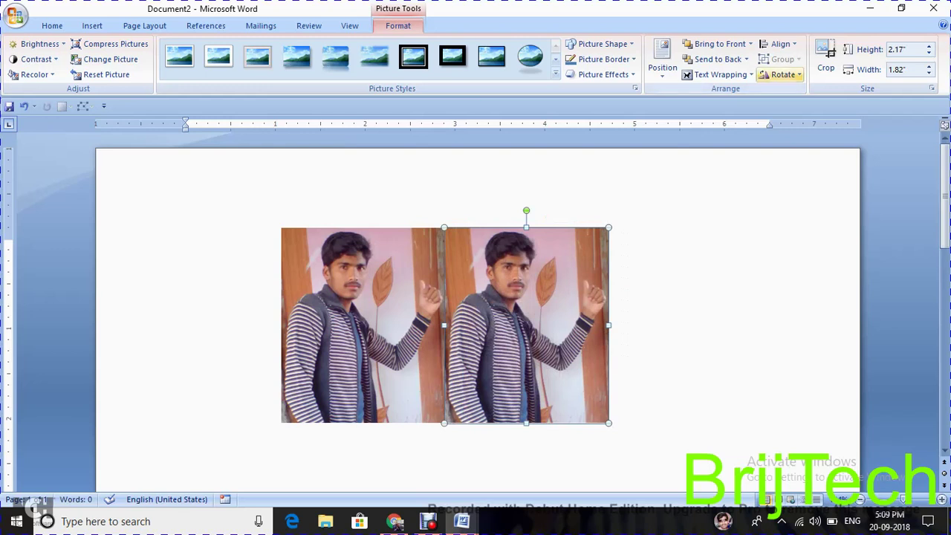
- Flip the duplicate photo horizontally so it mirrors the original
click(782, 74)
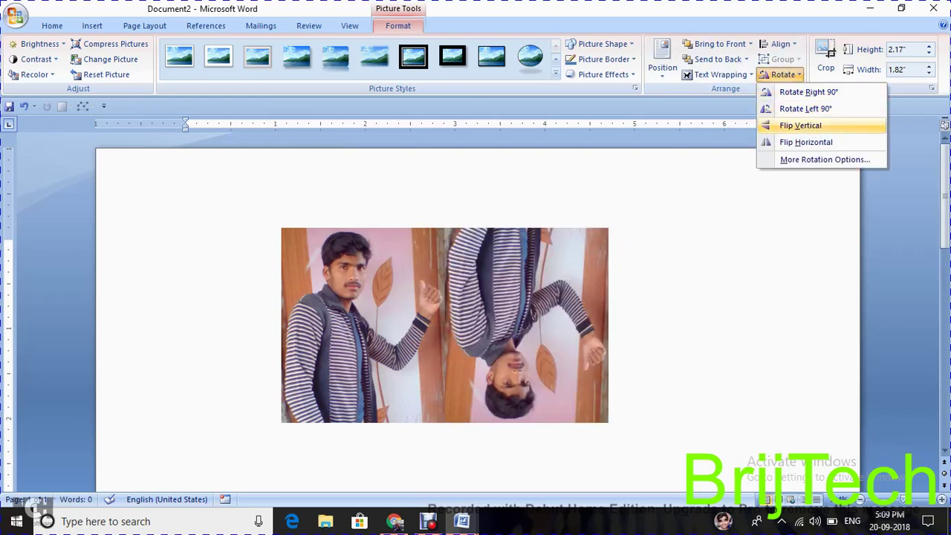
click(803, 142)
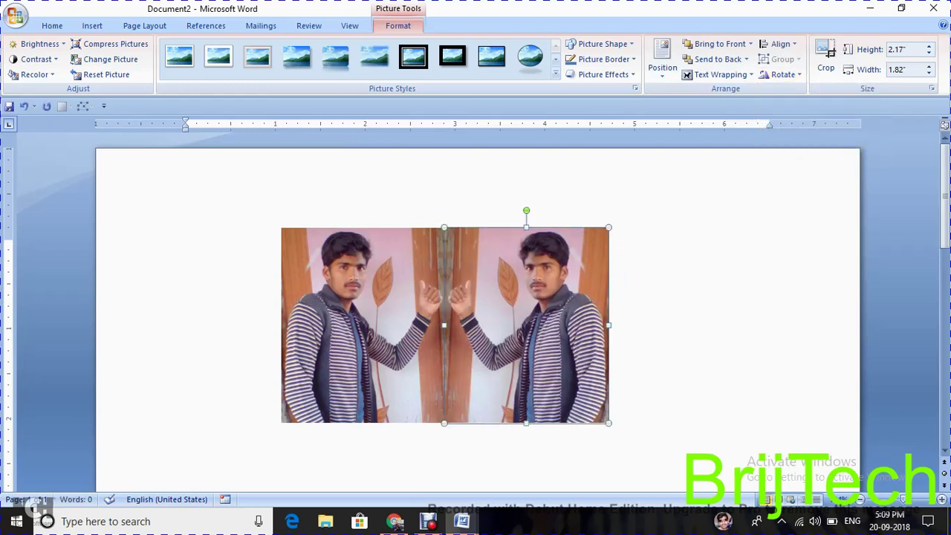
click(187, 251)
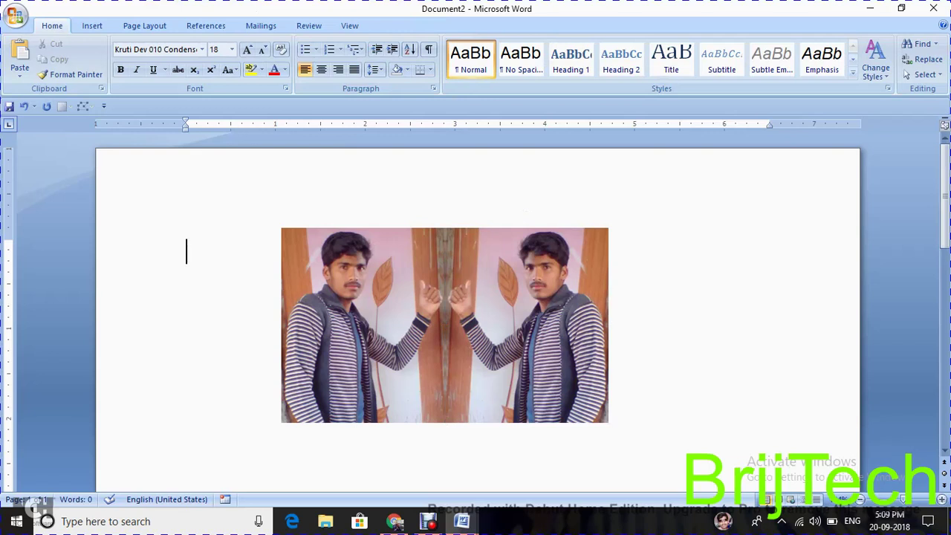
- Apply the Reflected Rounded Rectangle picture style to both photos
click(526, 325)
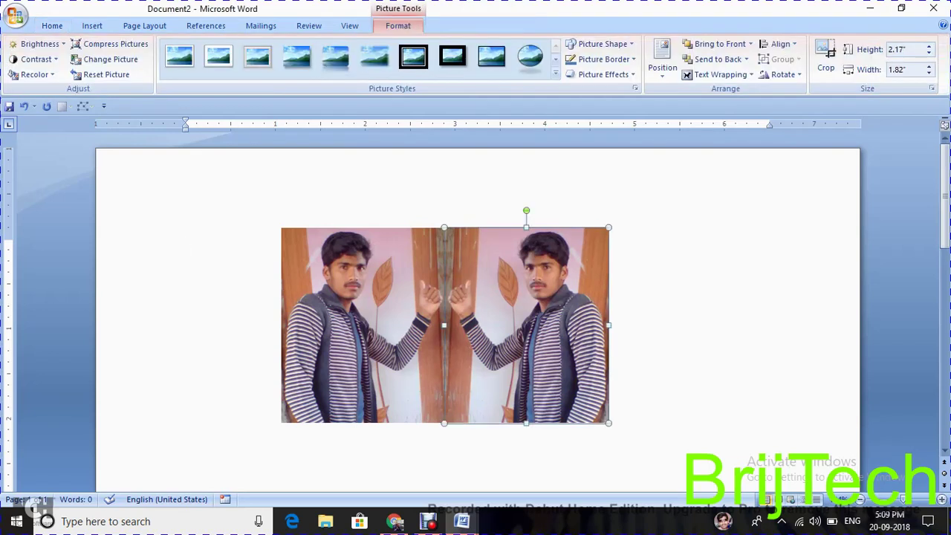
ctrl+click(362, 325)
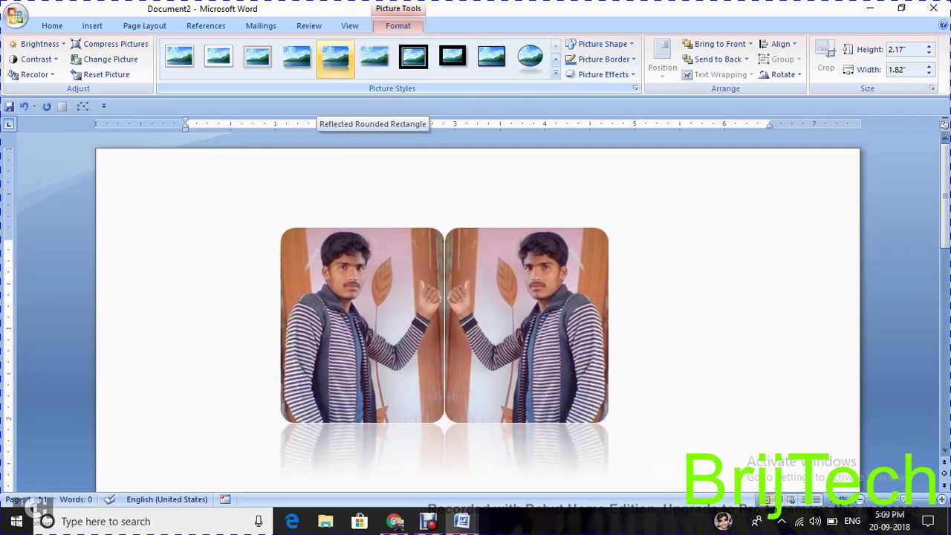
click(335, 57)
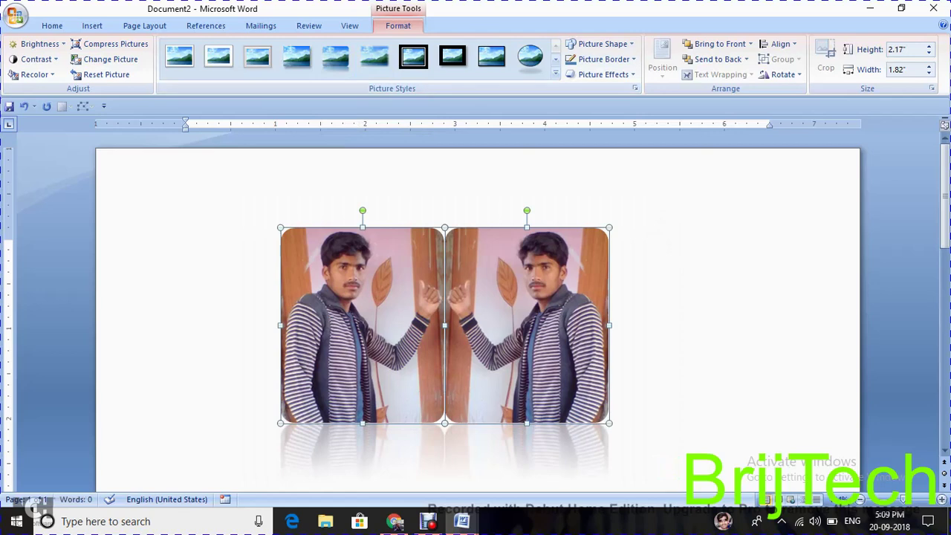
click(187, 251)
- Nudge the right-hand photo left so it sits flush against the original, then reselect both
click(526, 324)
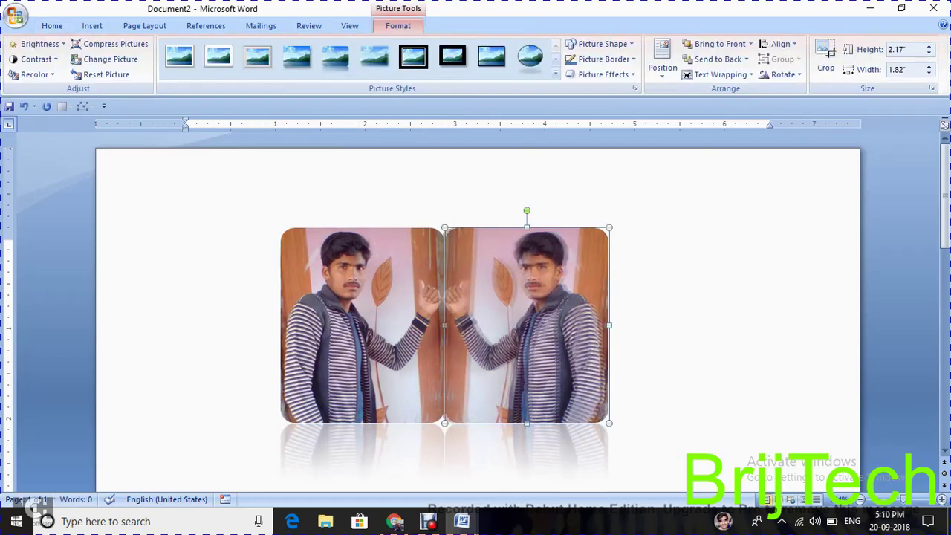
key(Left)
click(187, 251)
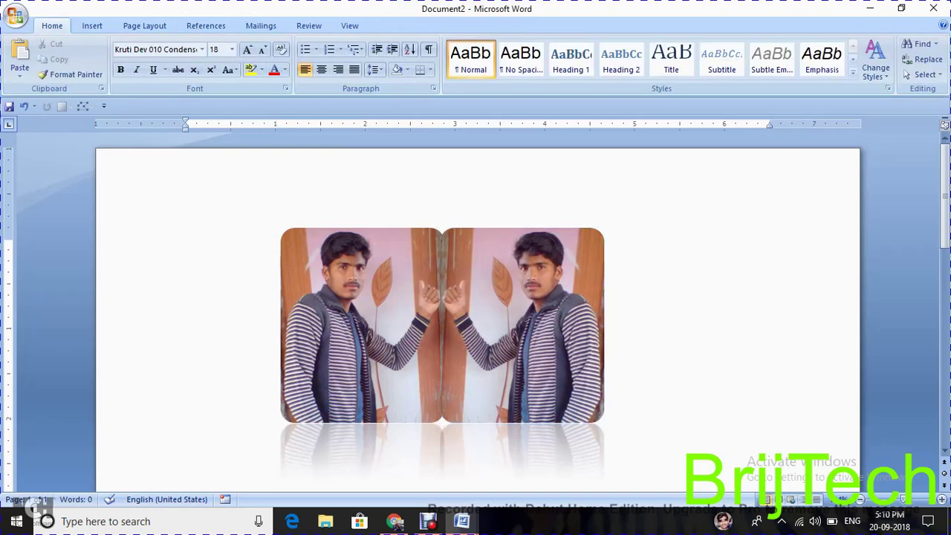
click(523, 324)
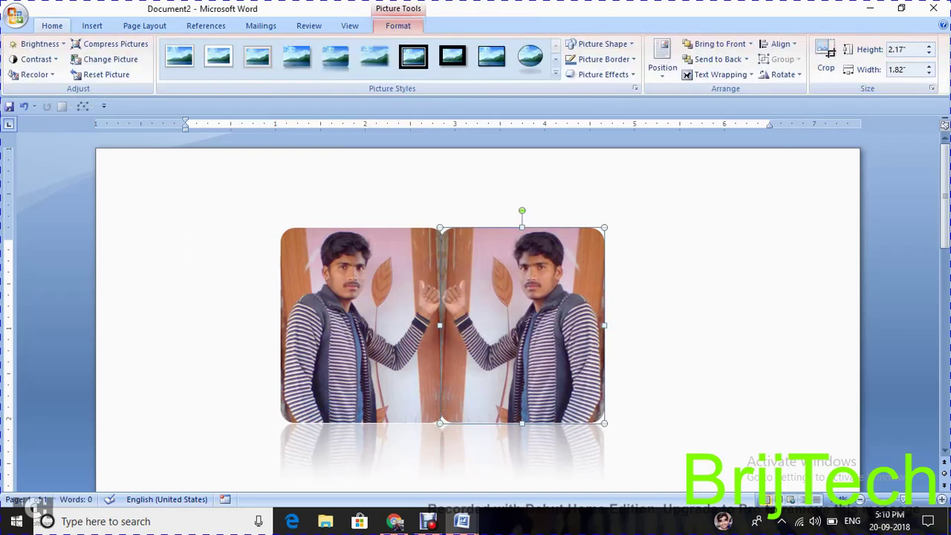
ctrl+click(432, 237)
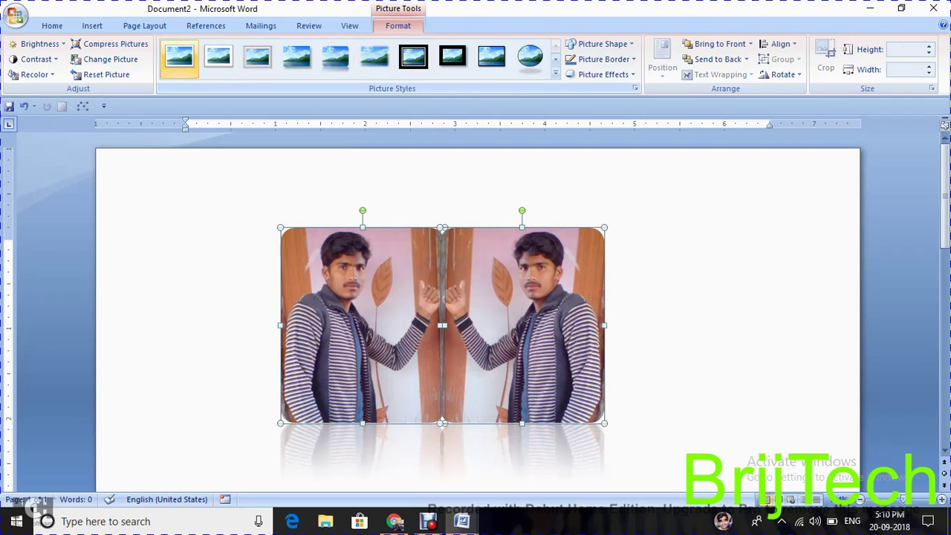
- Replace both photos' style with Center Shadow Rectangle from the expanded Picture Styles gallery
click(179, 56)
click(554, 73)
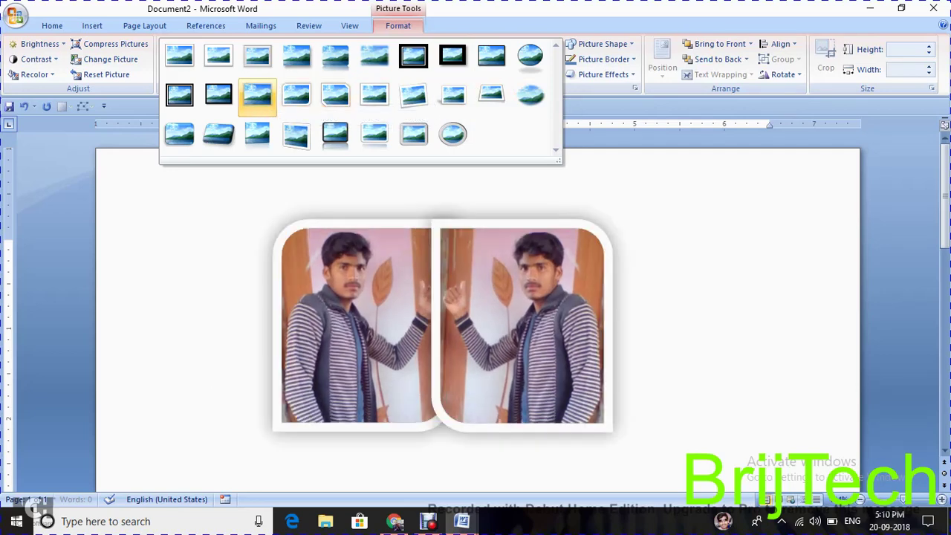
click(257, 94)
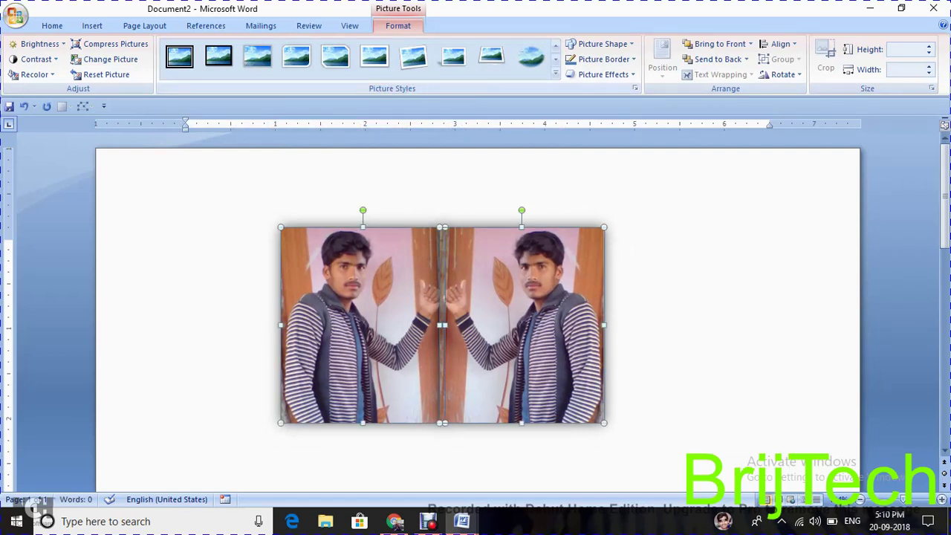
click(187, 251)
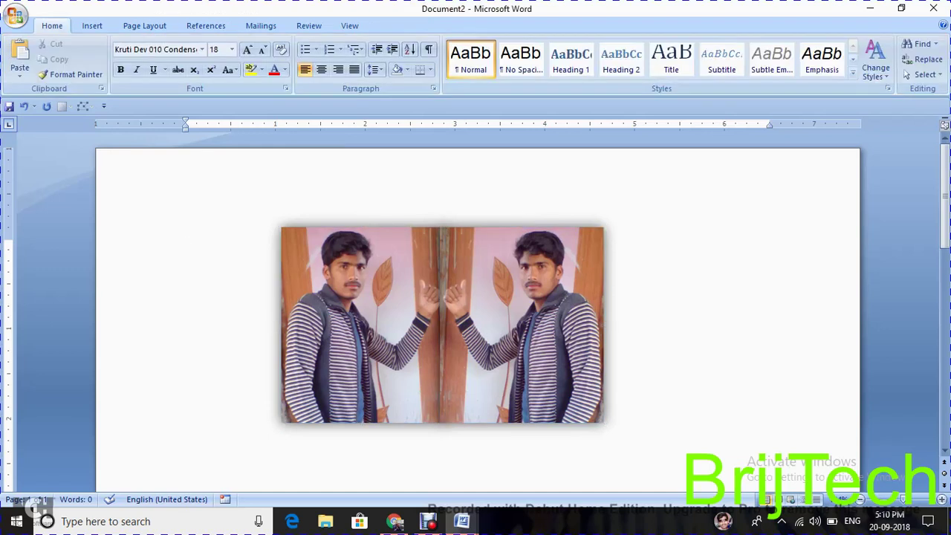